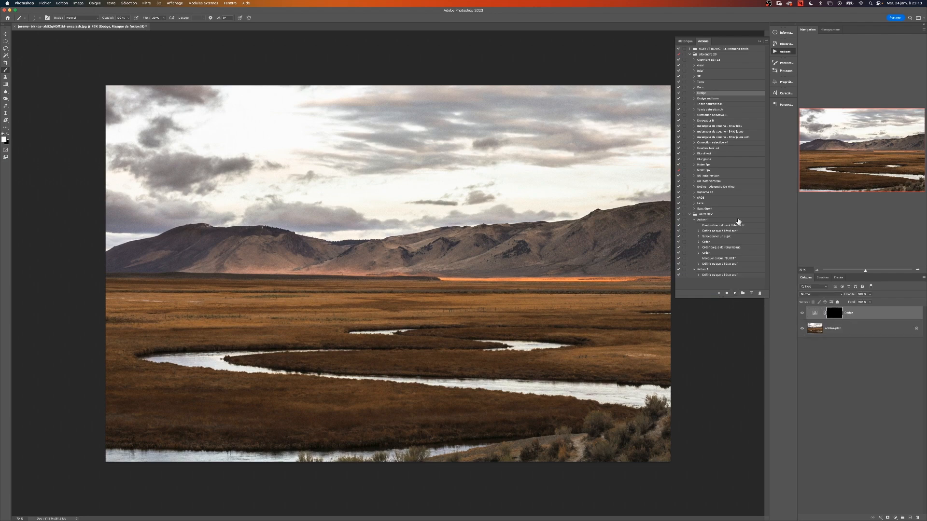
- Group the Dodge and Burn adjustment layers as DB and give the group an orange colour label
{"action": "left_click_drag", "start_coordinate": [856, 314], "coordinate": [858, 318]}
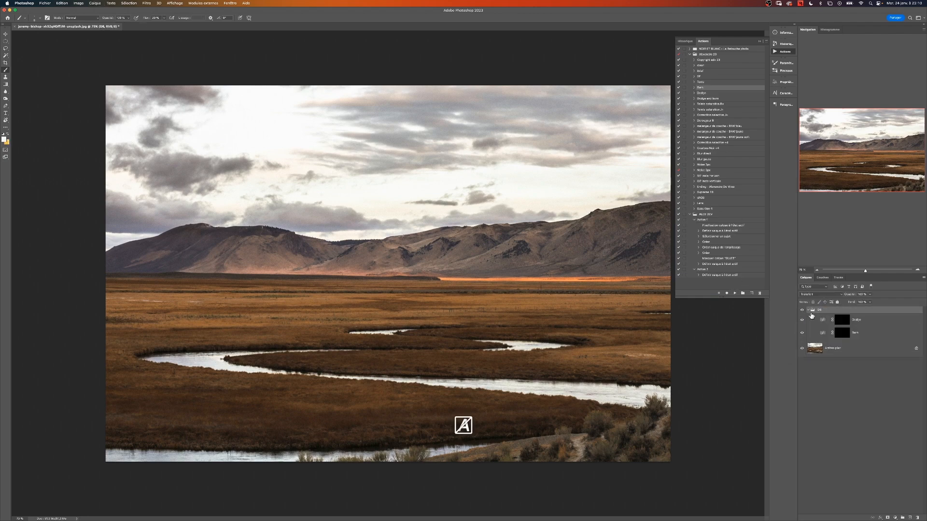
{"action": "right_click", "coordinate": [809, 311]}
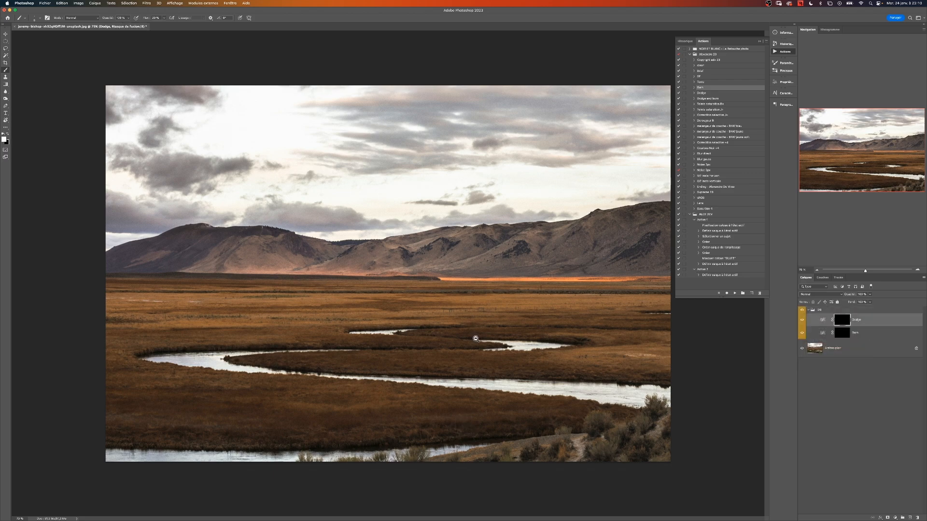
- Load the RGB channel's luminosity as a selection, fill the Dodge mask with the foreground colour at 100% opacity, and deselect
{"action": "scroll", "coordinate": [475, 337], "scroll_direction": "down", "scroll_amount": 2}
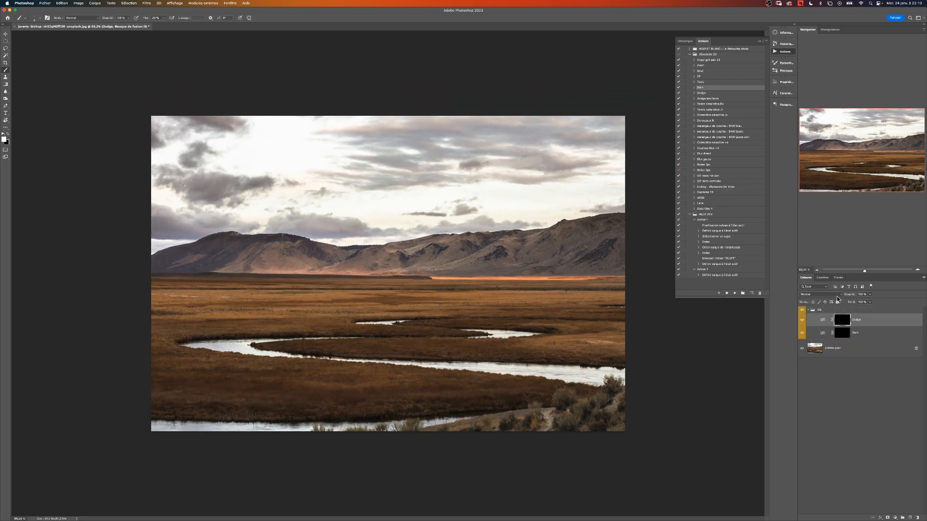
{"action": "left_click", "coordinate": [805, 278]}
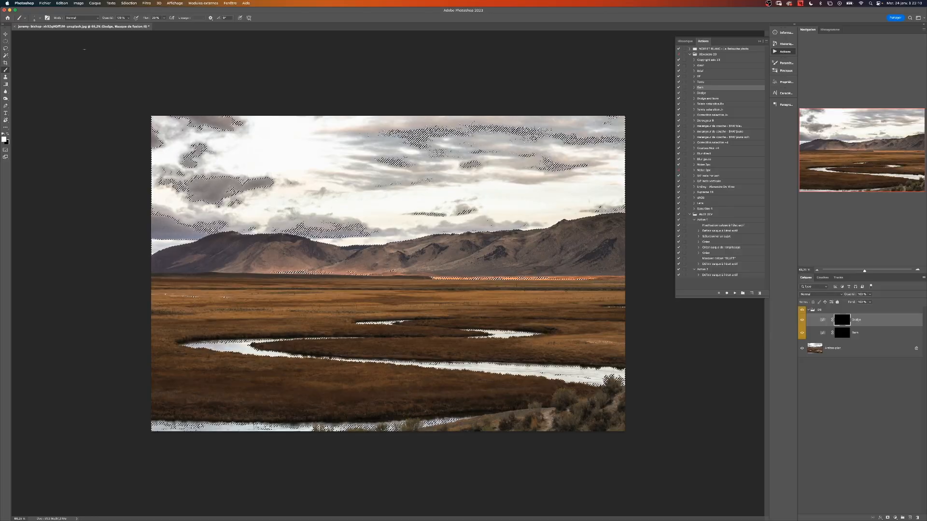
{"action": "left_click", "coordinate": [62, 3]}
{"action": "left_click", "coordinate": [94, 89]}
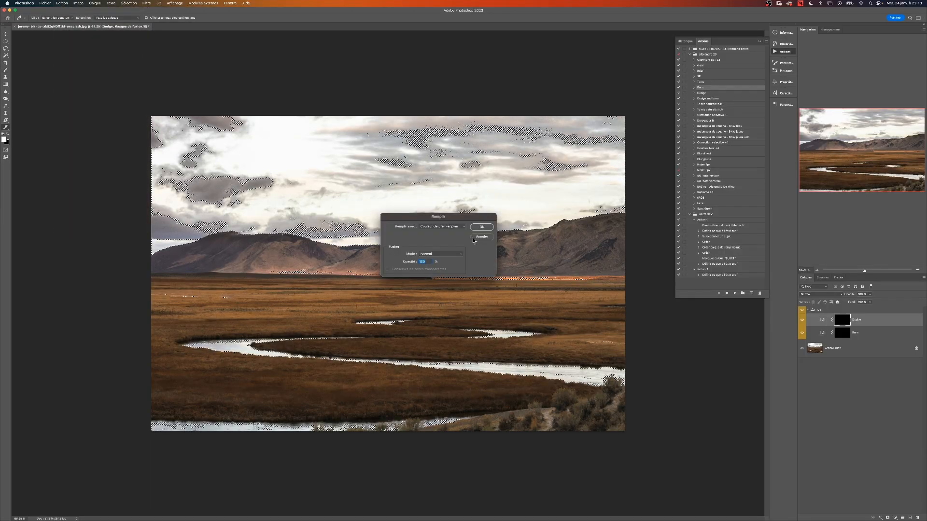
{"action": "left_click", "coordinate": [484, 228]}
{"action": "key", "text": "super+d"}
- Display the Dodge mask on its own and darken its shadows and midtones with a Levels adjustment
{"action": "left_click", "coordinate": [842, 321], "text": "alt"}
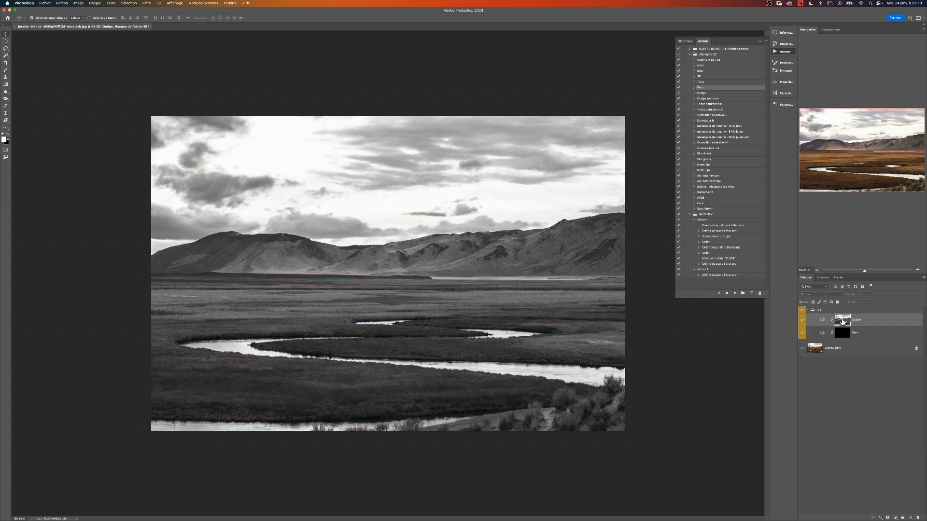
{"action": "left_click", "coordinate": [842, 321], "text": "alt"}
{"action": "scroll", "coordinate": [537, 358], "scroll_direction": "down", "scroll_amount": 1}
{"action": "left_click", "coordinate": [842, 320], "text": "alt"}
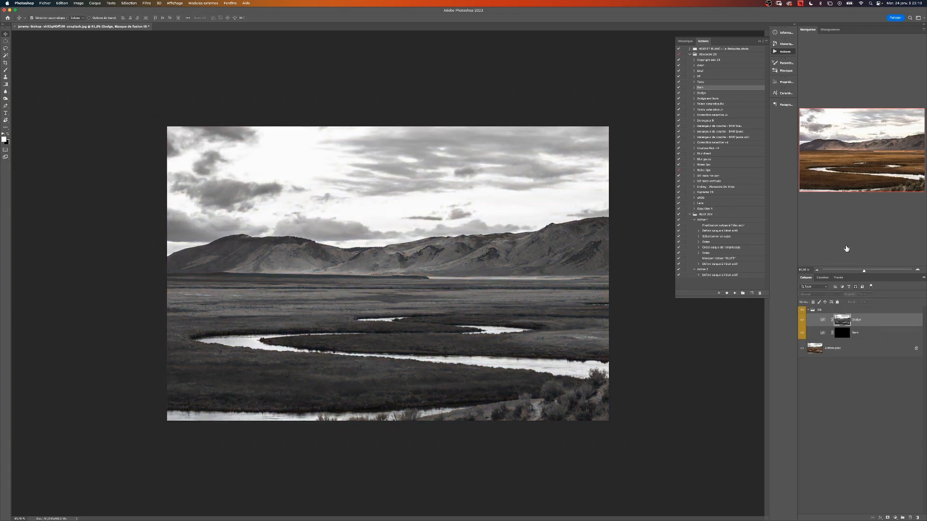
{"action": "key", "text": "super+l"}
{"action": "left_click_drag", "start_coordinate": [481, 246], "coordinate": [526, 247]}
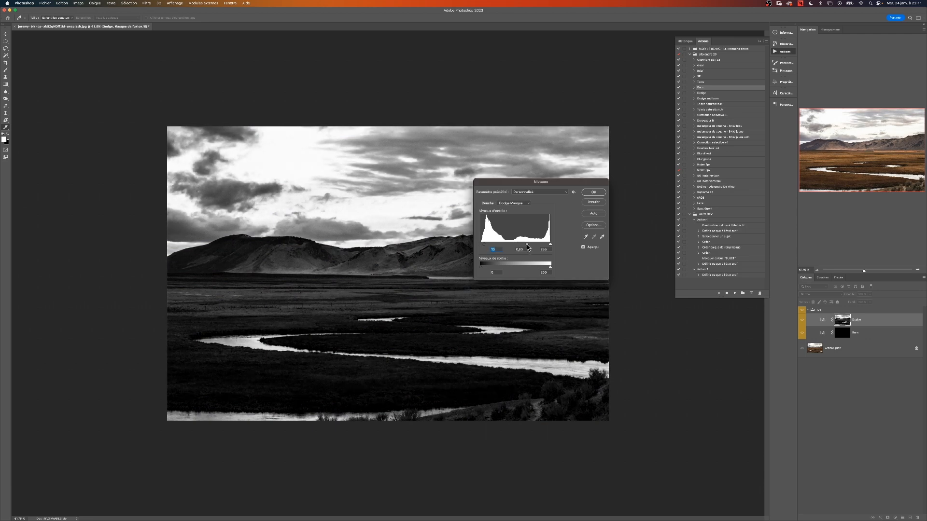
{"action": "left_click", "coordinate": [842, 322], "text": "alt"}
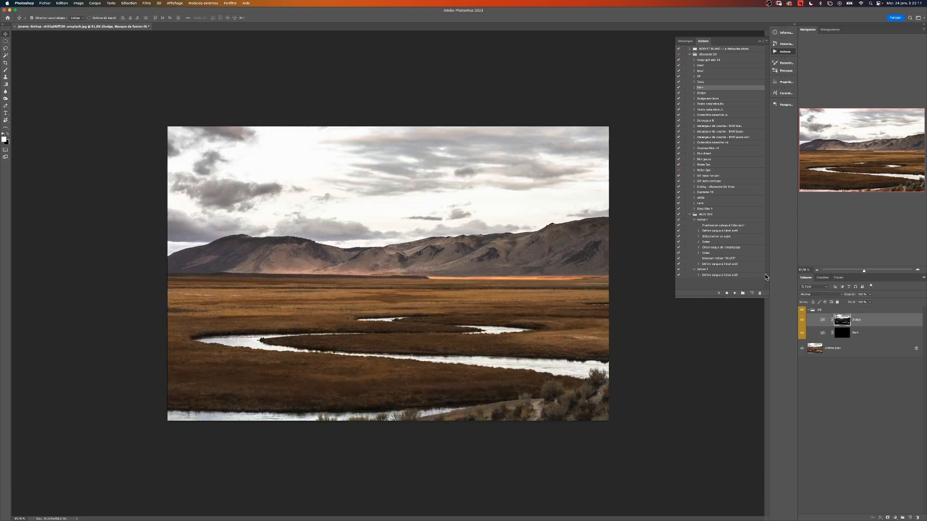
{"action": "left_click", "coordinate": [783, 43]}
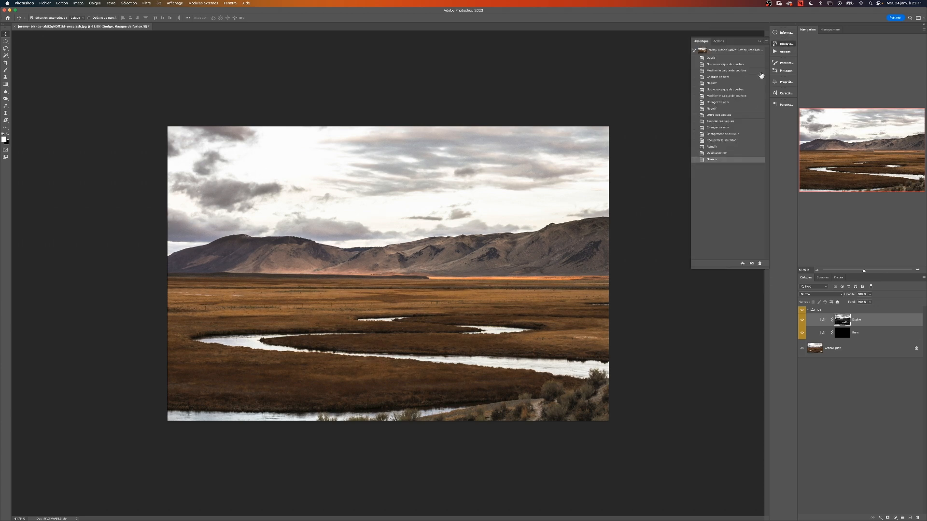
{"action": "left_click", "coordinate": [760, 42]}
{"action": "left_click_drag", "start_coordinate": [845, 334], "coordinate": [844, 333]}
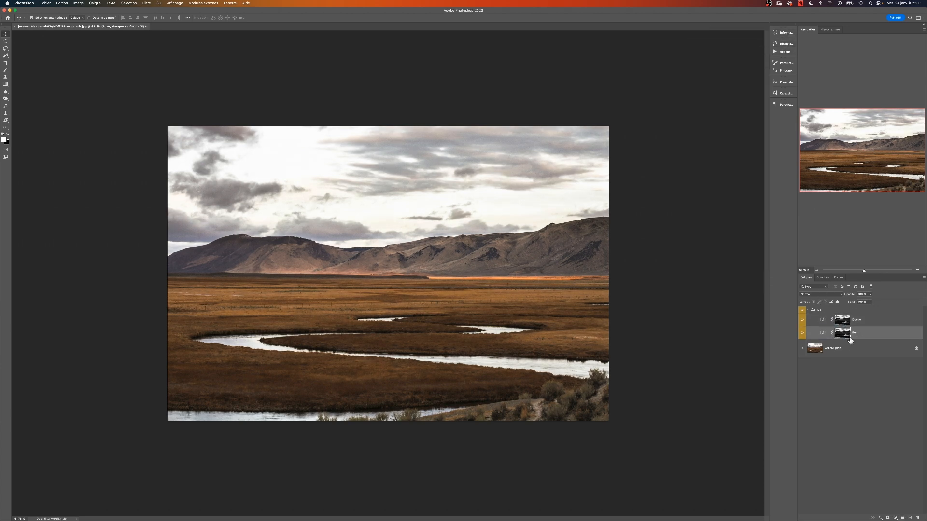
{"action": "right_click", "coordinate": [843, 333]}
{"action": "left_click", "coordinate": [859, 338]}
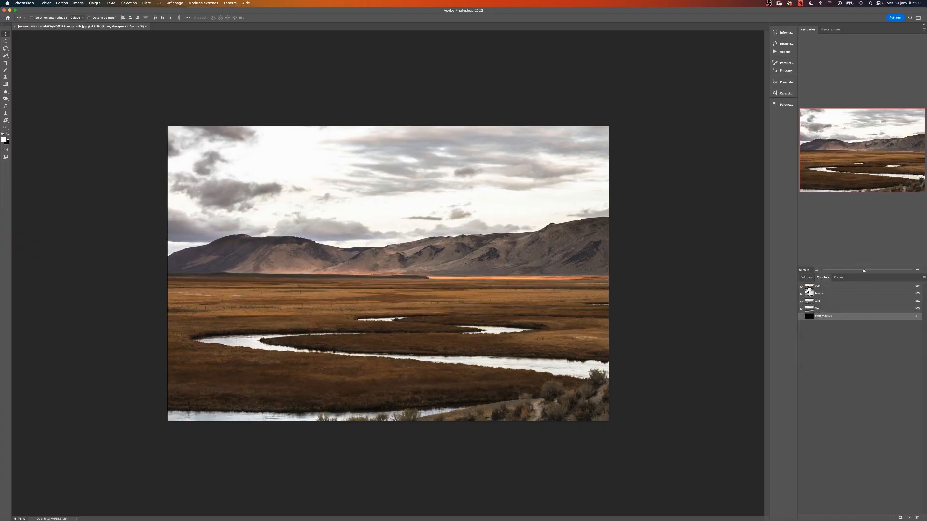
- Fill the Burn mask with the inverted RGB luminosity and compare the image with and without the Burn layer
{"action": "left_click", "coordinate": [809, 289], "text": "super"}
{"action": "left_click", "coordinate": [806, 277]}
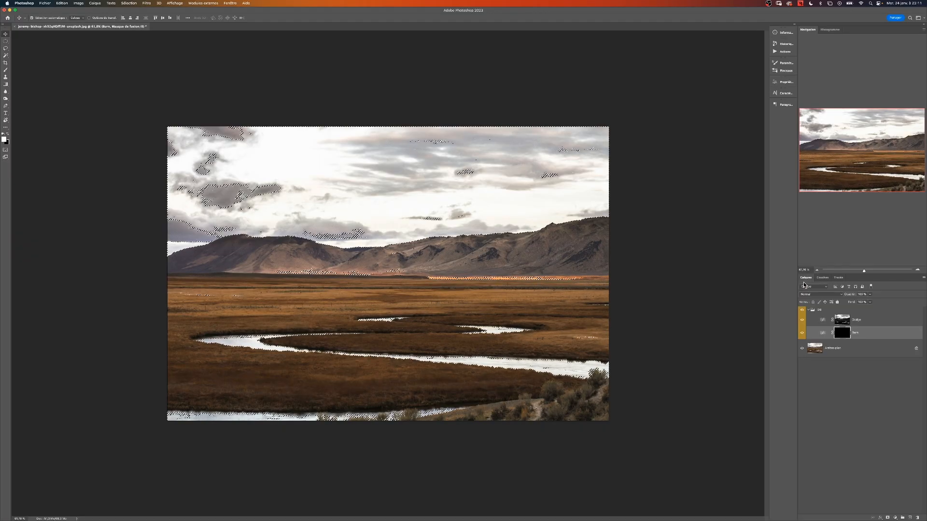
{"action": "left_click", "coordinate": [844, 334], "text": "alt"}
{"action": "key", "text": "super+i"}
{"action": "left_click", "coordinate": [844, 334], "text": "alt"}
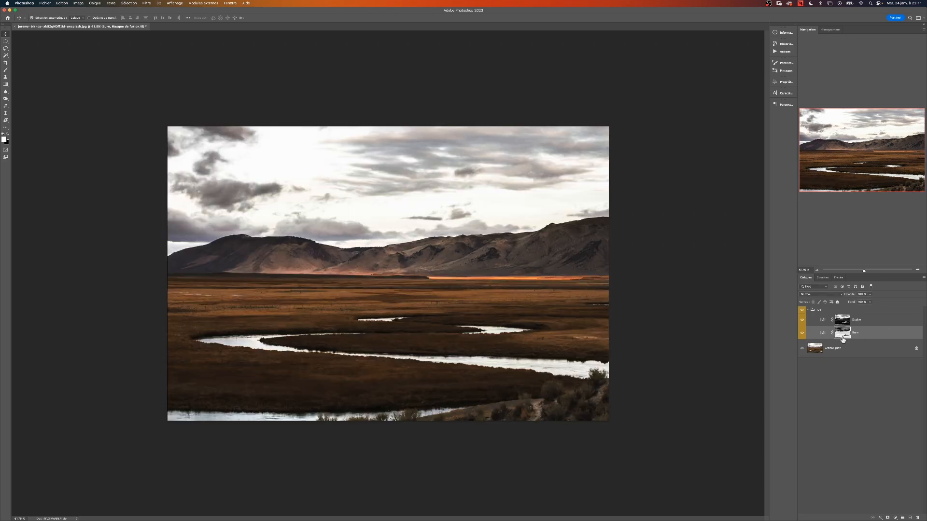
{"action": "left_click", "coordinate": [802, 335]}
{"action": "left_click", "coordinate": [802, 334]}
{"action": "left_click", "coordinate": [802, 334]}
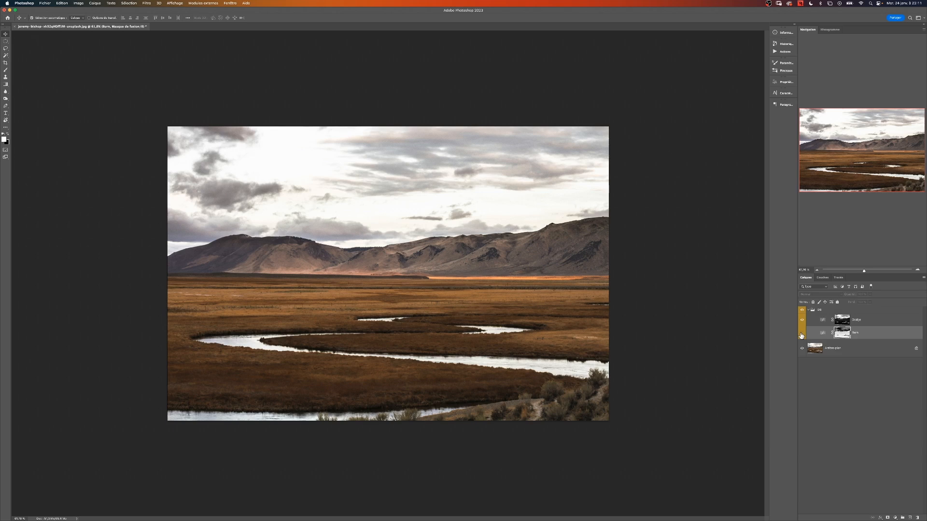
{"action": "left_click", "coordinate": [802, 334]}
- Lighten the midtones of the Burn mask with a Levels adjustment and return to the full image view
{"action": "left_click", "coordinate": [842, 318], "text": "alt"}
{"action": "key", "text": "super+l"}
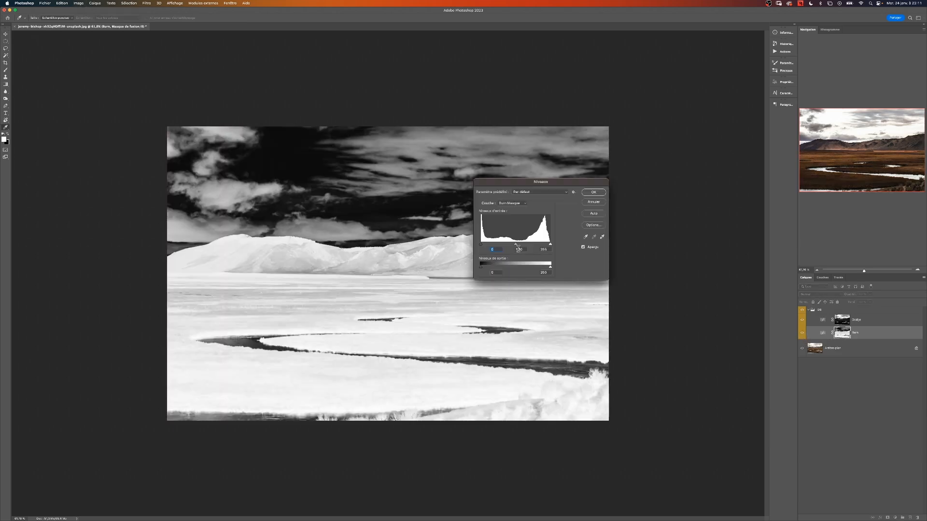
{"action": "left_click_drag", "start_coordinate": [514, 243], "coordinate": [508, 243]}
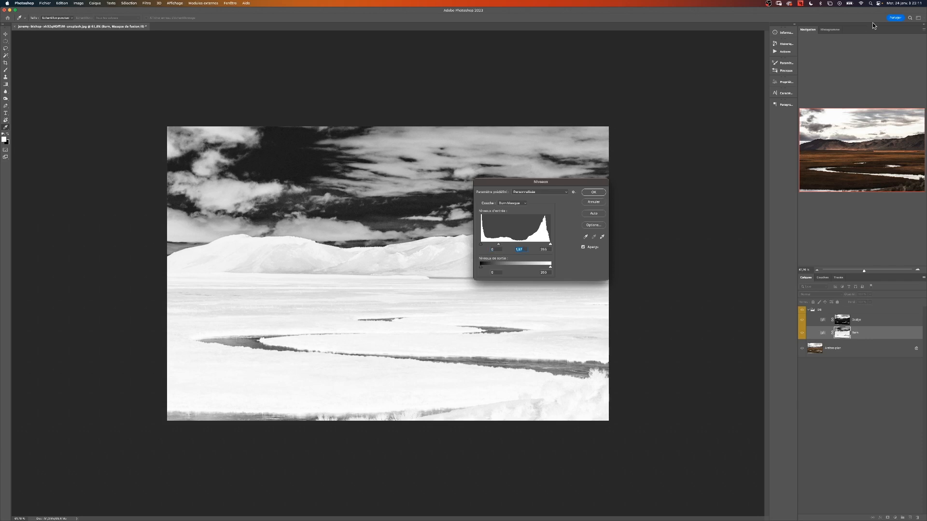
{"action": "key", "text": "Return"}
{"action": "key", "text": "backslash"}
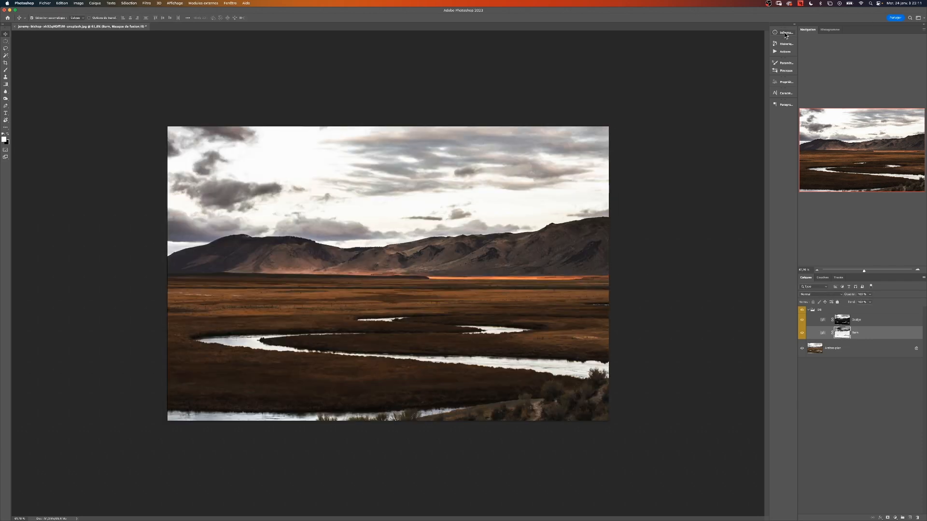
- Add a second Dodge layer and draw white gradients through the luminosity selection across the horizon band of its mask
{"action": "left_click", "coordinate": [783, 44]}
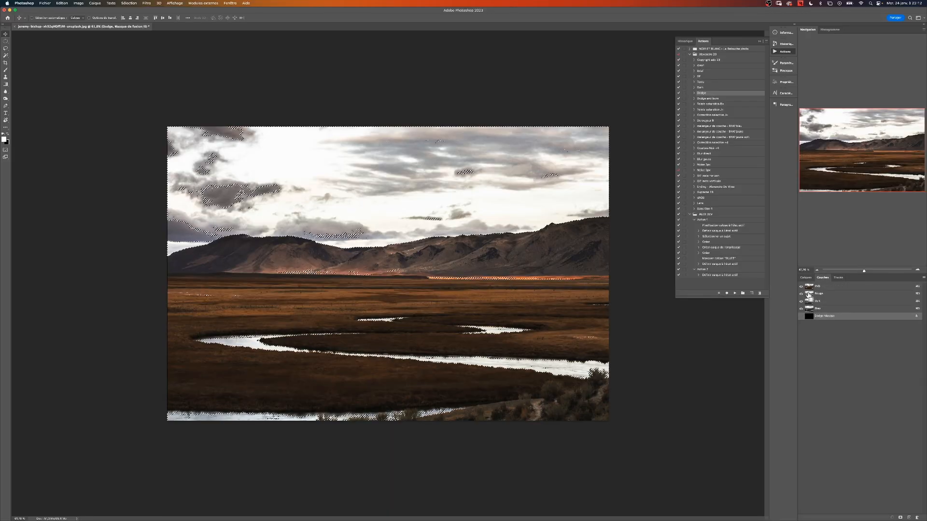
{"action": "left_click", "coordinate": [806, 277]}
{"action": "key", "text": "g"}
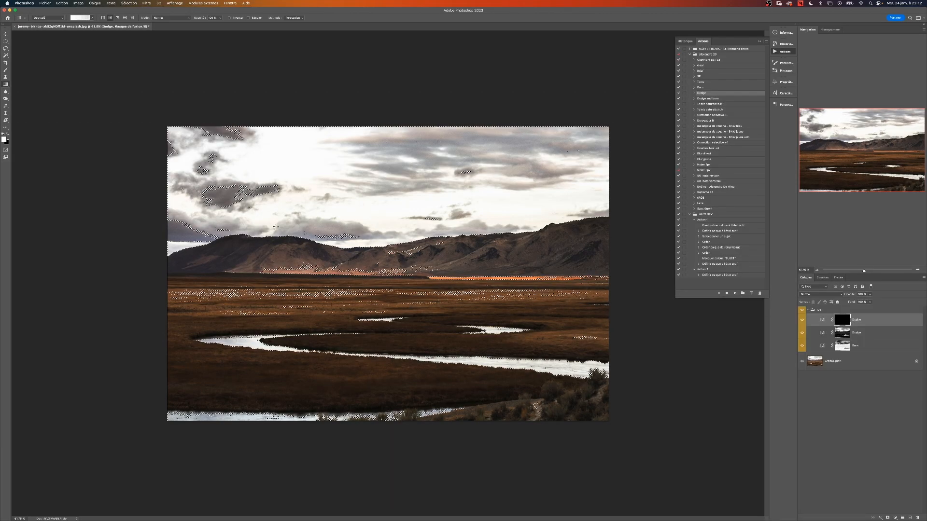
{"action": "left_click_drag", "start_coordinate": [403, 277], "coordinate": [404, 348]}
{"action": "mouse_move", "coordinate": [398, 256]}
{"action": "left_mouse_down"}
{"action": "mouse_move", "coordinate": [399, 337]}
{"action": "mouse_move", "coordinate": [406, 317]}
{"action": "left_mouse_up"}
{"action": "left_click_drag", "start_coordinate": [415, 271], "coordinate": [415, 299]}
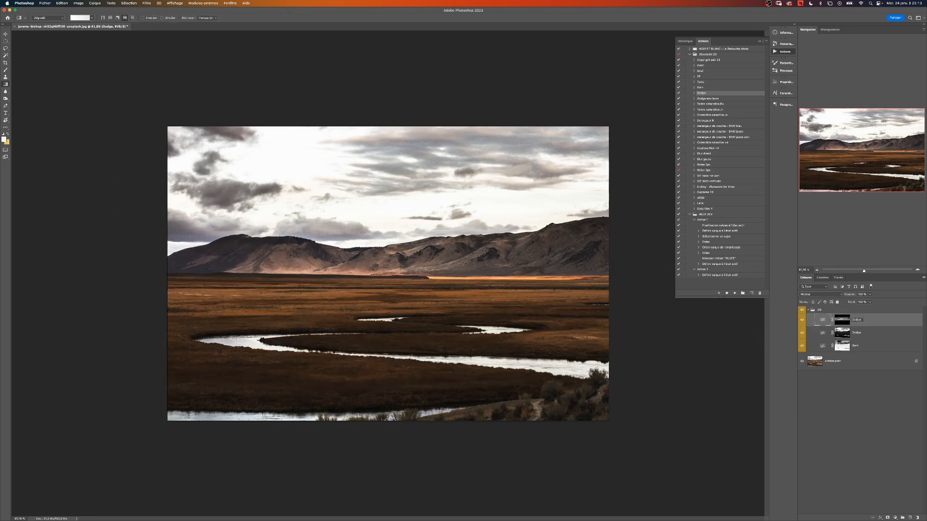
- Draw a linear gradient upward from the lower edge of the photo on the second Burn layer's mask
{"action": "left_click", "coordinate": [103, 18]}
{"action": "left_click_drag", "start_coordinate": [399, 430], "coordinate": [399, 292]}
{"action": "key", "text": "super+z"}
{"action": "left_click", "coordinate": [842, 346]}
{"action": "left_click_drag", "start_coordinate": [371, 435], "coordinate": [365, 293]}
- Load the RGB luminosity selection and draw a linear gradient down from the top of the sky on the second Burn mask
{"action": "left_click", "coordinate": [822, 278]}
{"action": "left_click", "coordinate": [815, 288], "text": "super"}
{"action": "left_click", "coordinate": [805, 278]}
{"action": "mouse_move", "coordinate": [379, 137]}
{"action": "left_mouse_down"}
{"action": "mouse_move", "coordinate": [378, 275]}
{"action": "mouse_move", "coordinate": [396, 228]}
{"action": "left_mouse_up"}
{"action": "left_click", "coordinate": [842, 345], "text": "alt"}
{"action": "left_click", "coordinate": [842, 345], "text": "alt"}
{"action": "key", "text": "v"}
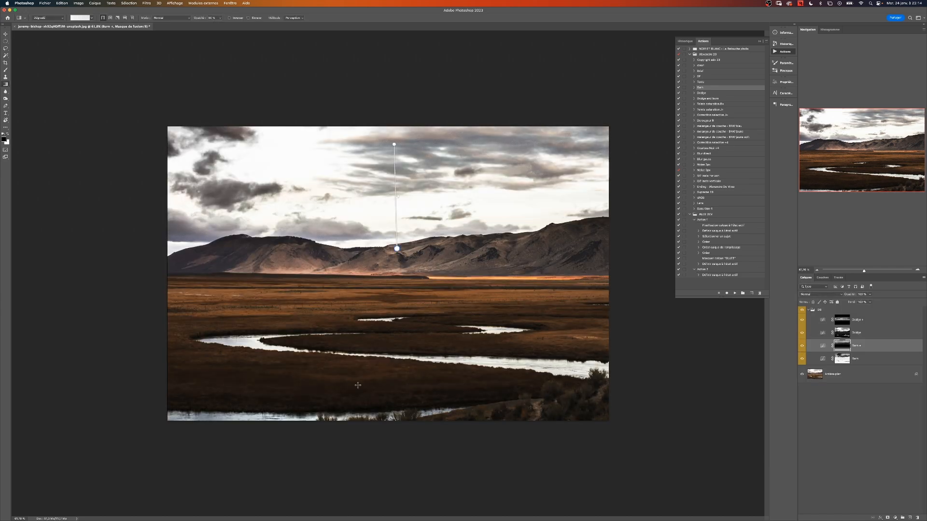
- Pick another gradient preset and draw black linear gradients up over the foreground meadow on the second Burn mask
{"action": "left_click_drag", "start_coordinate": [358, 336], "coordinate": [359, 285]}
{"action": "left_click", "coordinate": [92, 18]}
{"action": "left_click", "coordinate": [50, 27]}
{"action": "left_click", "coordinate": [67, 37]}
{"action": "left_click_drag", "start_coordinate": [386, 414], "coordinate": [386, 322]}
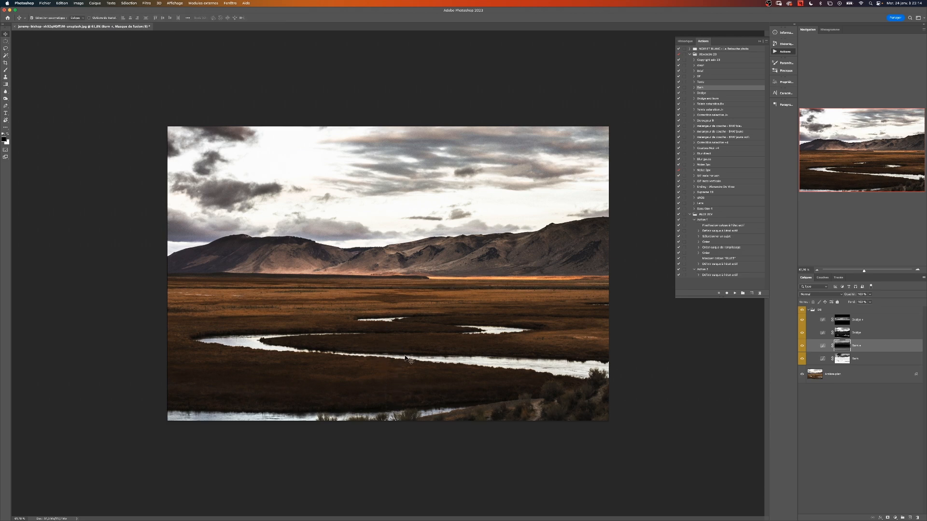
- Add a third Dodge layer and draw white radial gradients on its mask across the sky just above the mountains
{"action": "left_click", "coordinate": [843, 320]}
{"action": "key", "text": "x"}
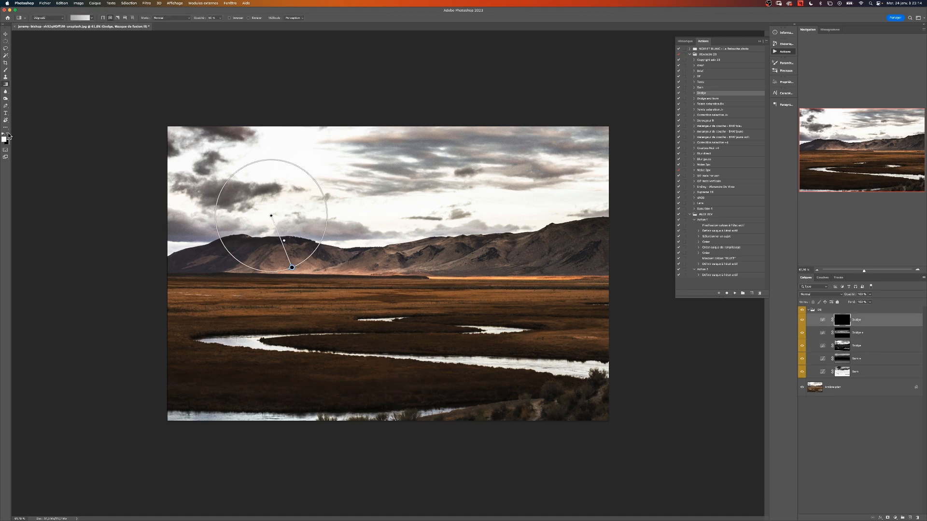
{"action": "left_click_drag", "start_coordinate": [399, 214], "coordinate": [426, 254]}
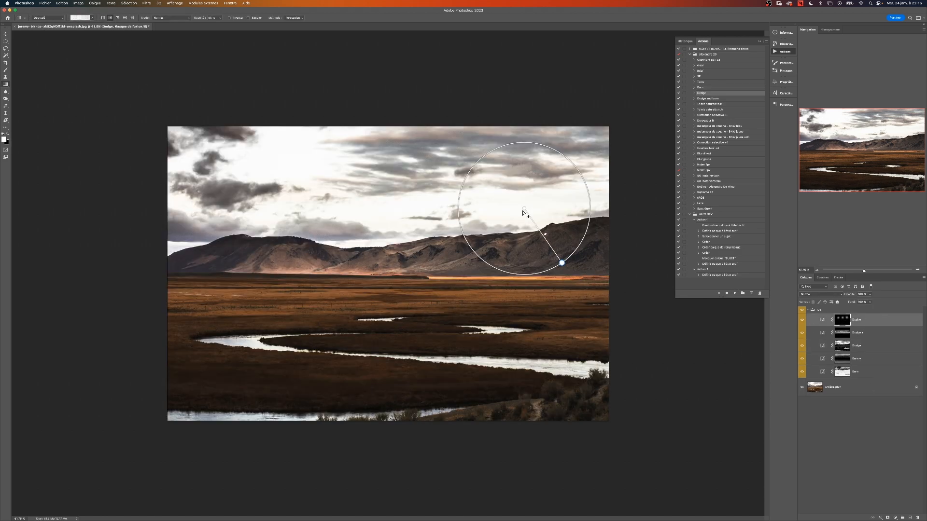
{"action": "left_click_drag", "start_coordinate": [265, 275], "coordinate": [264, 285]}
{"action": "double_click", "coordinate": [823, 320]}
{"action": "left_click_drag", "start_coordinate": [257, 236], "coordinate": [261, 286]}
{"action": "left_click_drag", "start_coordinate": [535, 217], "coordinate": [540, 283]}
- Clear the newest Dodge layer's mask and redraw three radial gradients along the mountain range on a fresh black mask
{"action": "key", "text": "BackSpace"}
{"action": "key", "text": "BackSpace"}
{"action": "left_click", "coordinate": [887, 518], "text": "alt"}
{"action": "left_click_drag", "start_coordinate": [267, 236], "coordinate": [261, 282]}
{"action": "left_click_drag", "start_coordinate": [384, 251], "coordinate": [418, 318]}
{"action": "left_click_drag", "start_coordinate": [536, 237], "coordinate": [540, 281]}
{"action": "left_click", "coordinate": [823, 320]}
{"action": "left_click", "coordinate": [759, 79]}
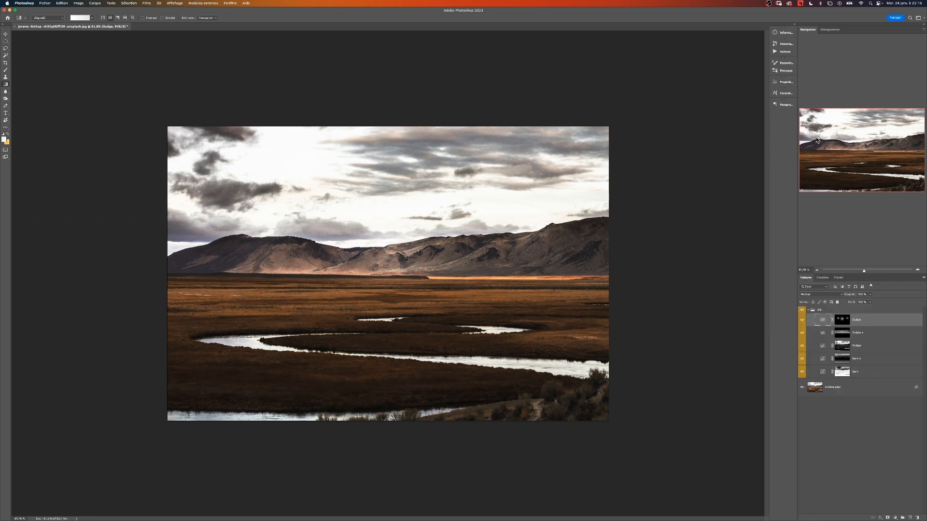
- Duplicate the top Dodge layer with a black mask and brush white along the river through the RGB luminosity selection
{"action": "key", "text": "super+j"}
{"action": "key", "text": "super+BackSpace"}
{"action": "left_click", "coordinate": [822, 278]}
{"action": "left_click", "coordinate": [814, 288], "text": "super"}
{"action": "left_click", "coordinate": [806, 278]}
{"action": "key", "text": "b"}
{"action": "left_click_drag", "start_coordinate": [213, 341], "coordinate": [377, 318]}
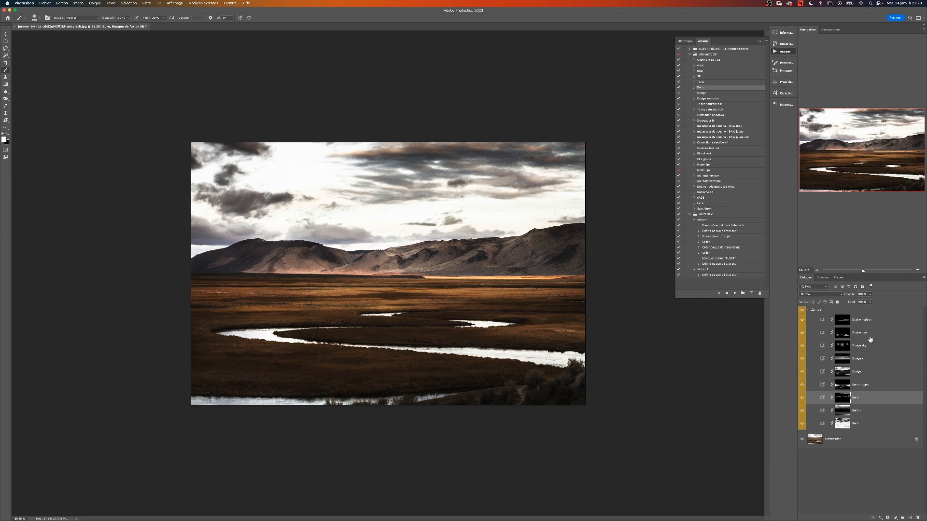
{"action": "left_click", "coordinate": [853, 345]}
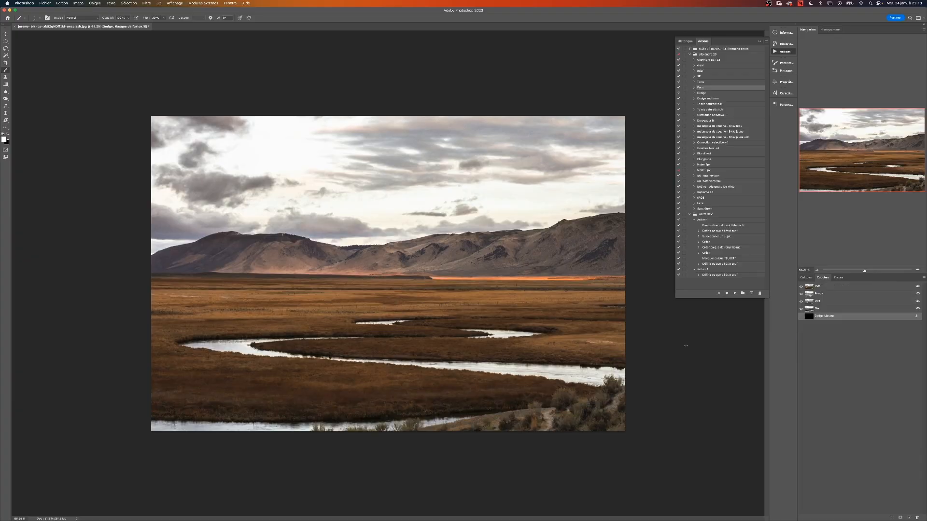
- Select the photo's highlights from the RGB channel and fill the black Dodge mask with the foreground colour at 100% opacity
{"action": "left_click", "coordinate": [808, 287], "text": "super"}
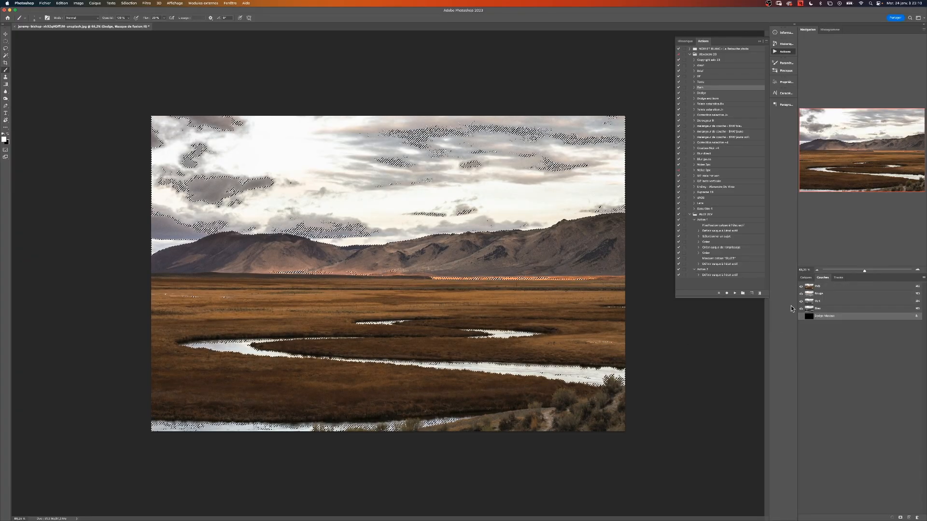
{"action": "left_click", "coordinate": [805, 278]}
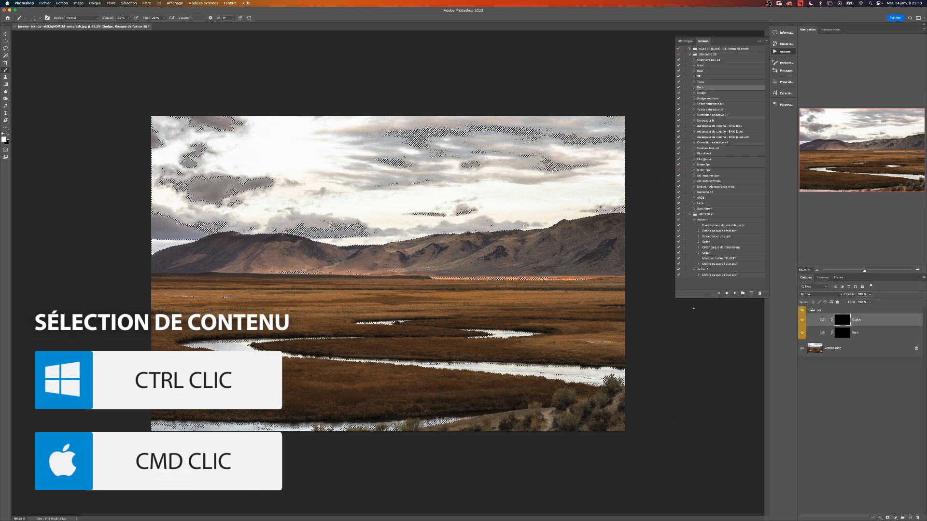
{"action": "left_click", "coordinate": [61, 4]}
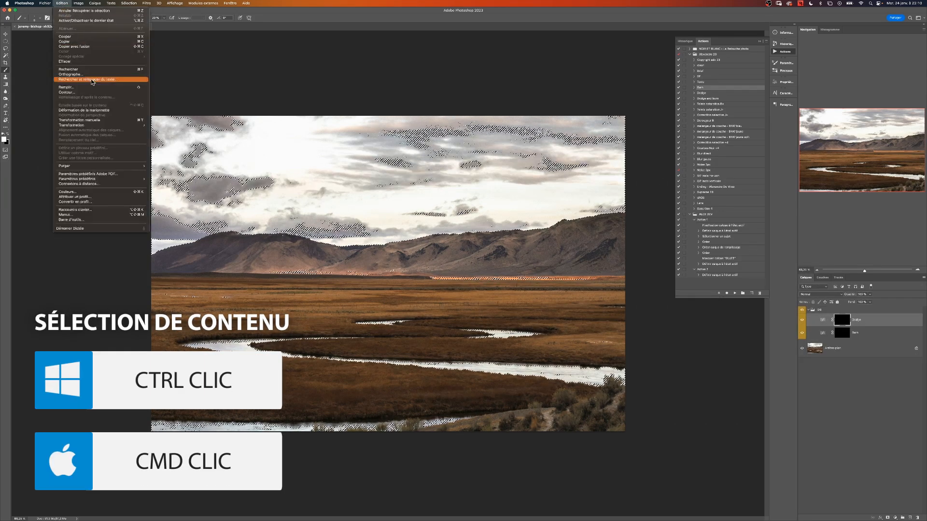
{"action": "left_click", "coordinate": [93, 87]}
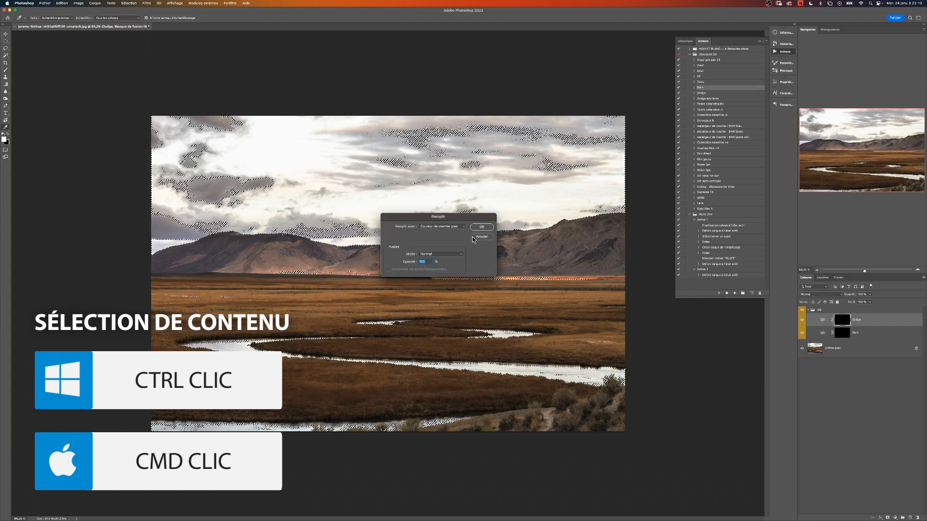
{"action": "left_click", "coordinate": [482, 227]}
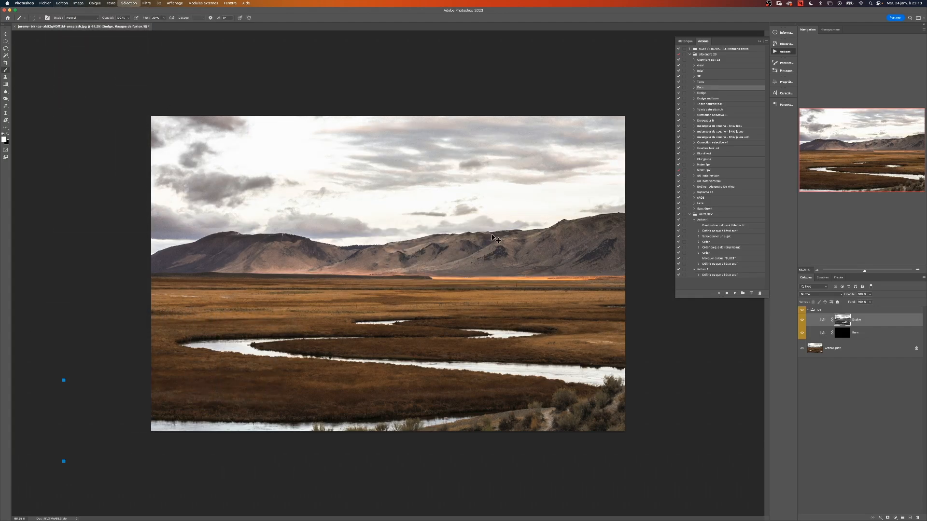
{"action": "key", "text": "super+d"}
{"action": "key", "text": "v"}
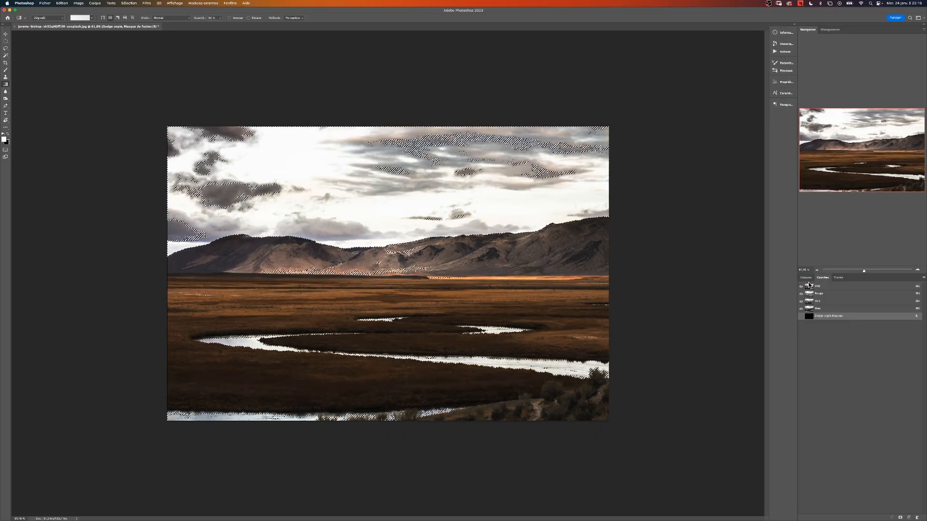
- Paint white over the river and the two small water patches on the top Dodge mask within the highlight selection, and deselect
{"action": "left_click", "coordinate": [806, 277]}
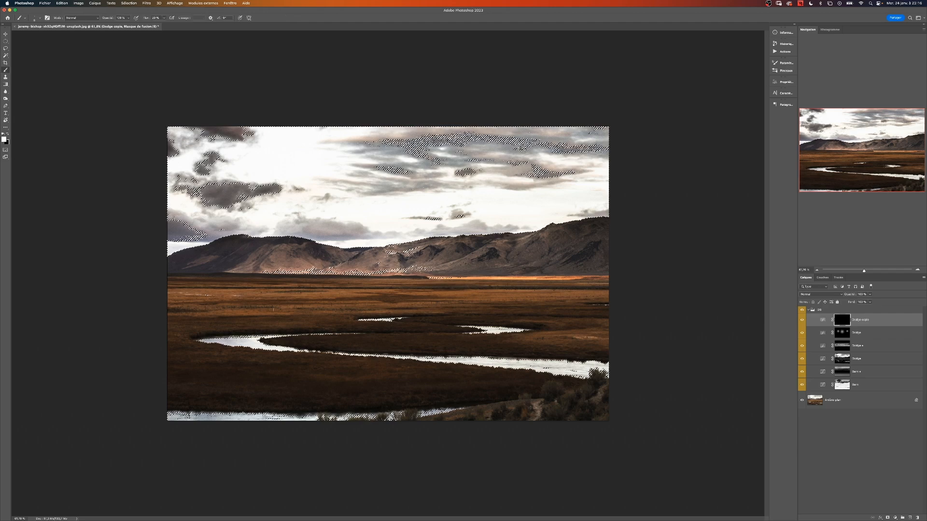
{"action": "left_click_drag", "start_coordinate": [302, 351], "coordinate": [272, 356]}
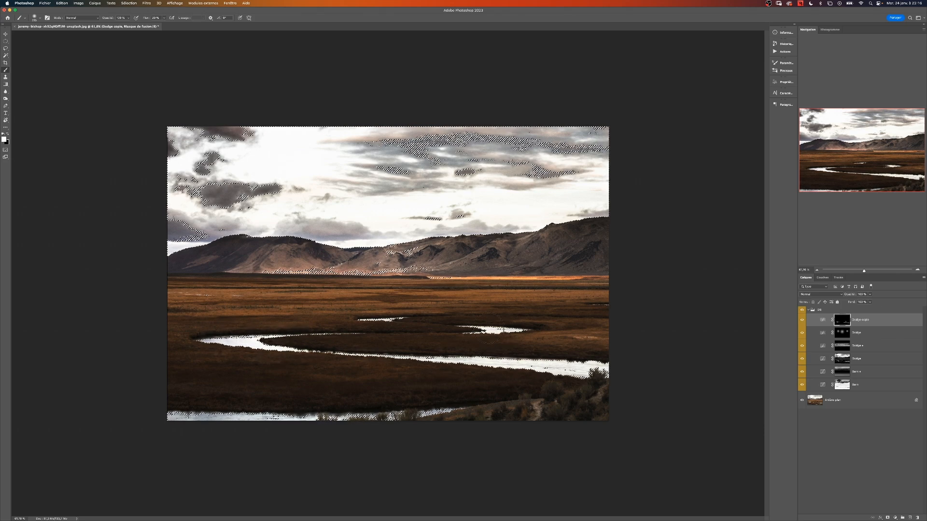
{"action": "left_click_drag", "start_coordinate": [391, 321], "coordinate": [392, 324]}
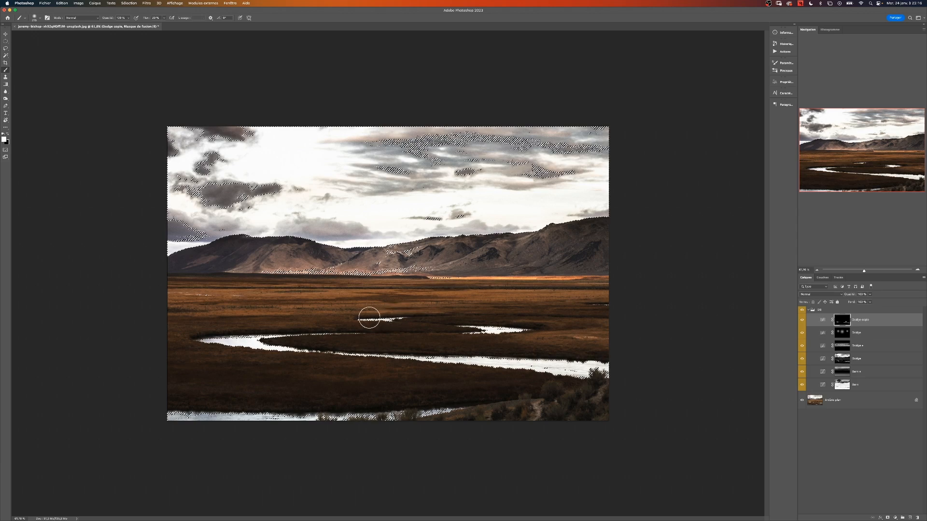
{"action": "key", "text": "super+d"}
- Draw white radial gradients directly on the top Dodge layer's mask over the river's left bend and both small water patches
{"action": "left_click", "coordinate": [841, 323], "text": "alt"}
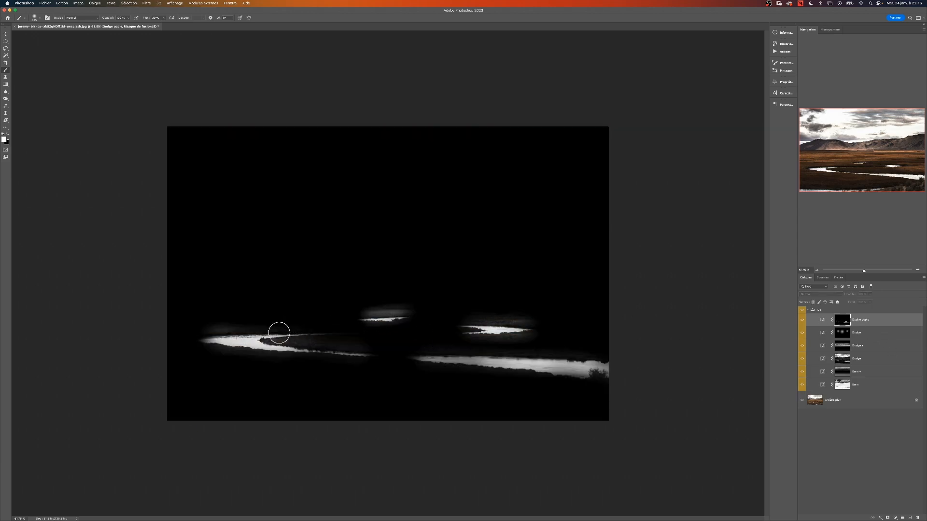
{"action": "left_click_drag", "start_coordinate": [259, 321], "coordinate": [279, 288]}
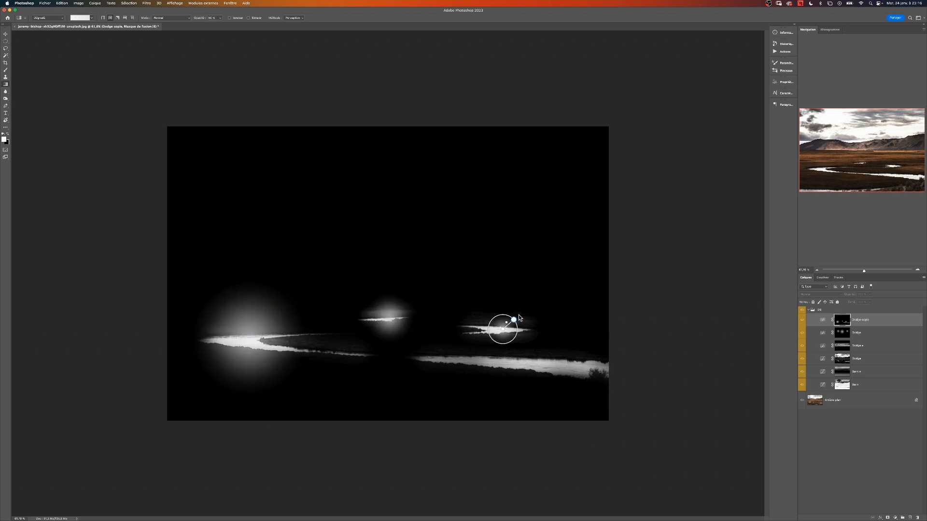
{"action": "left_click_drag", "start_coordinate": [520, 318], "coordinate": [533, 312]}
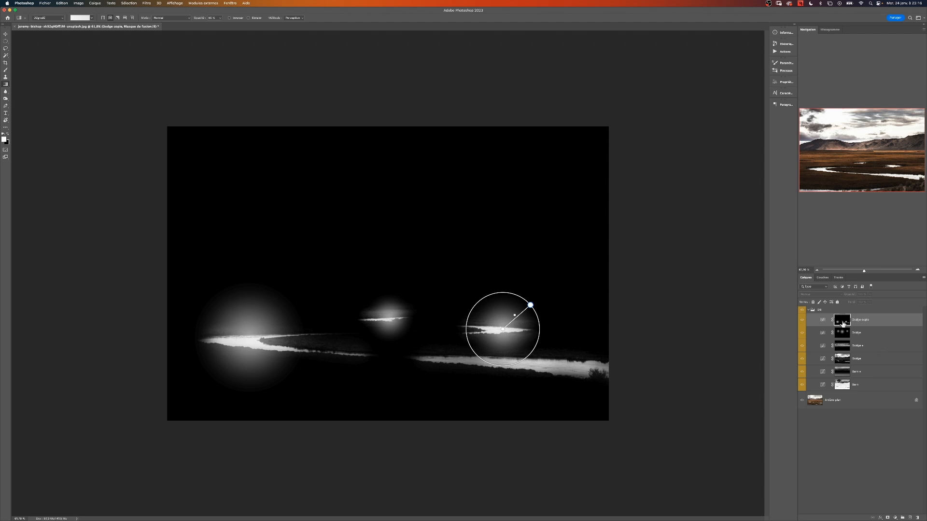
{"action": "left_click", "coordinate": [843, 324], "text": "alt"}
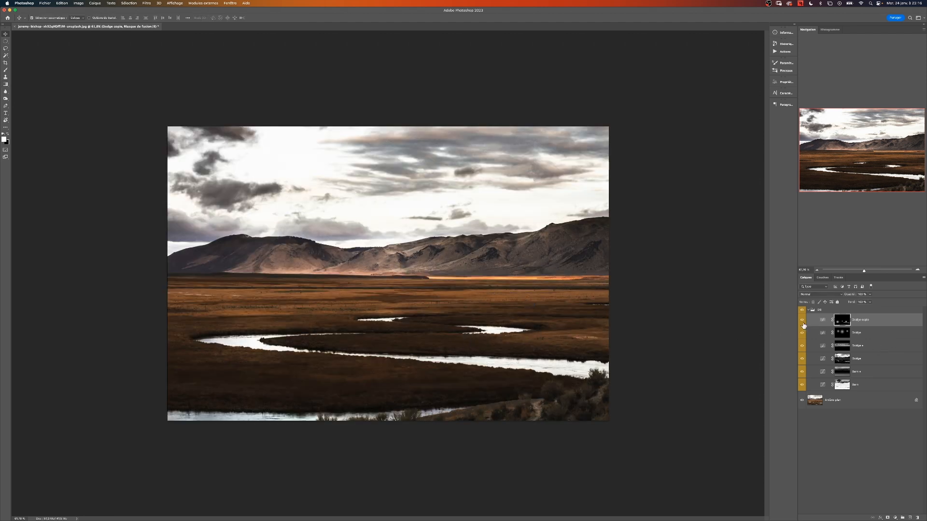
- Compare the photo with and without the top Dodge layer, and view the whole image at a smaller zoom
{"action": "left_click", "coordinate": [802, 323]}
{"action": "left_click", "coordinate": [802, 323]}
{"action": "left_click", "coordinate": [802, 323]}
{"action": "left_click", "coordinate": [803, 324]}
{"action": "left_click", "coordinate": [393, 291], "text": "alt"}
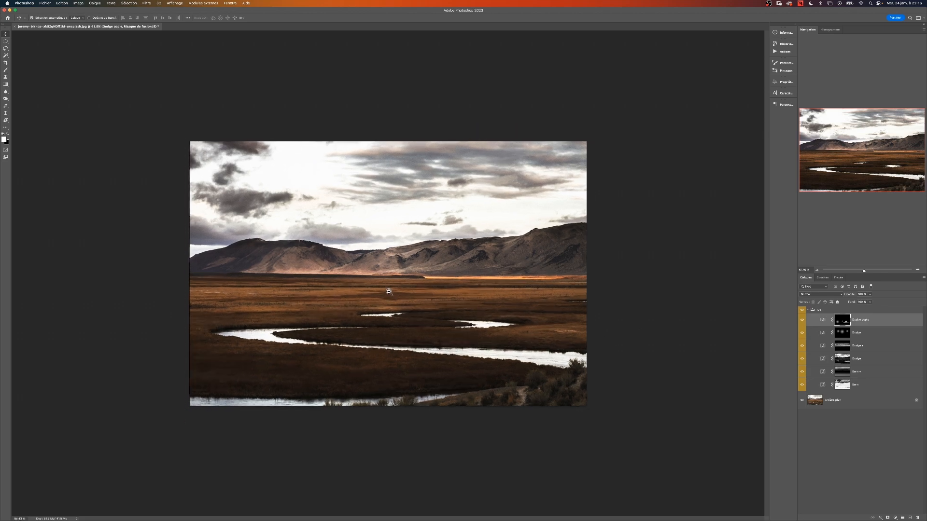